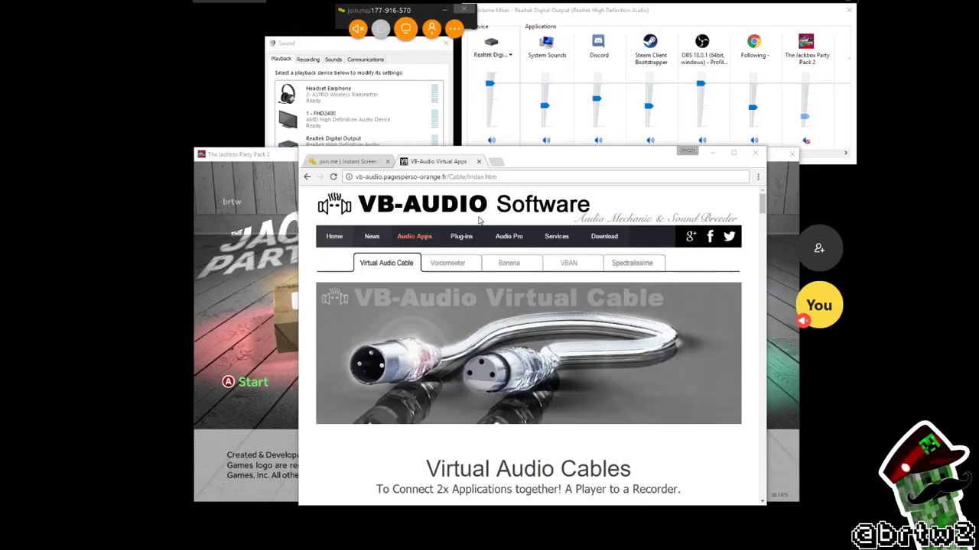
# Bring the Jackbox Party Pack 2 window in front of Chrome's VB-Audio page
pyautogui.click(277, 157)
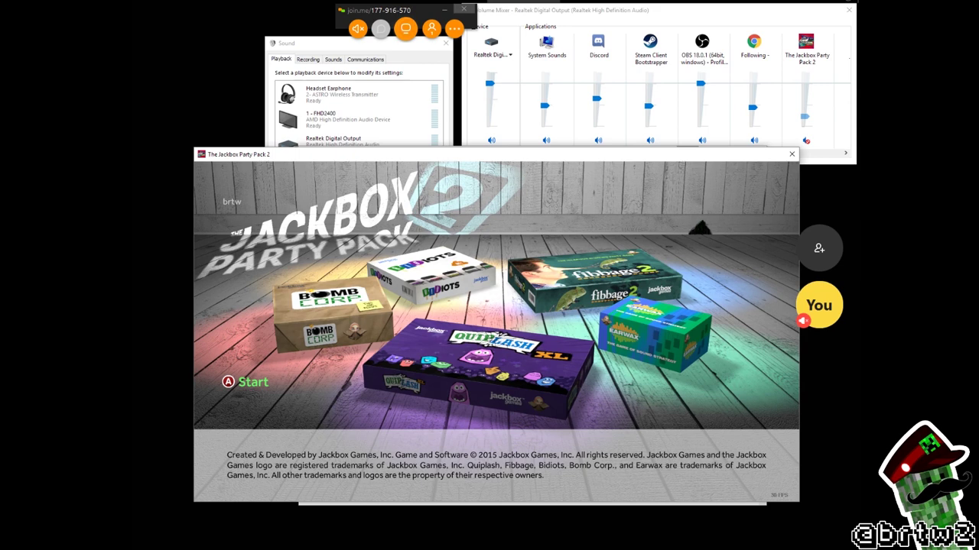
# Unmute and lower Jackbox's volume in Volume Mixer, start the game, and bring the playback devices list forward
pyautogui.click(805, 142)
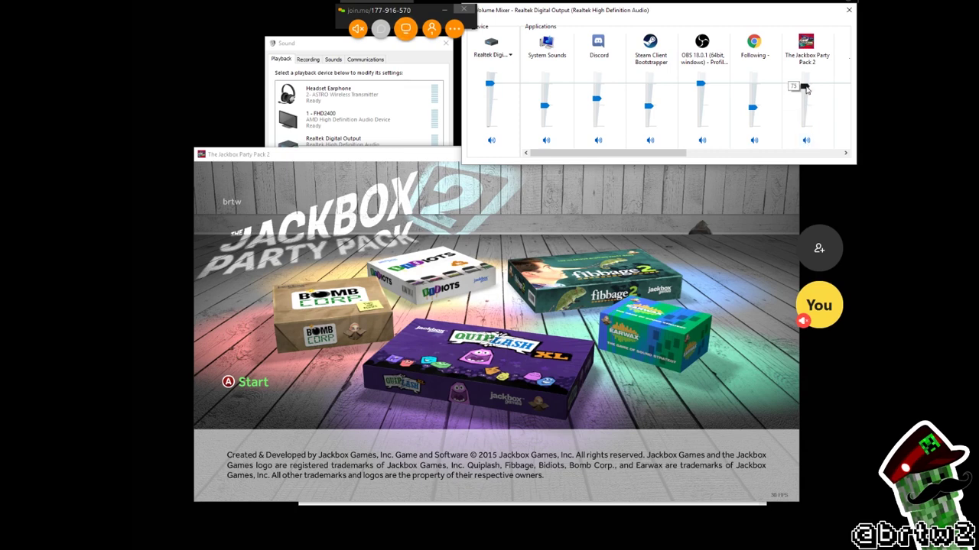
pyautogui.moveTo(806, 91); pyautogui.dragTo(806, 117)
pyautogui.click(437, 323)
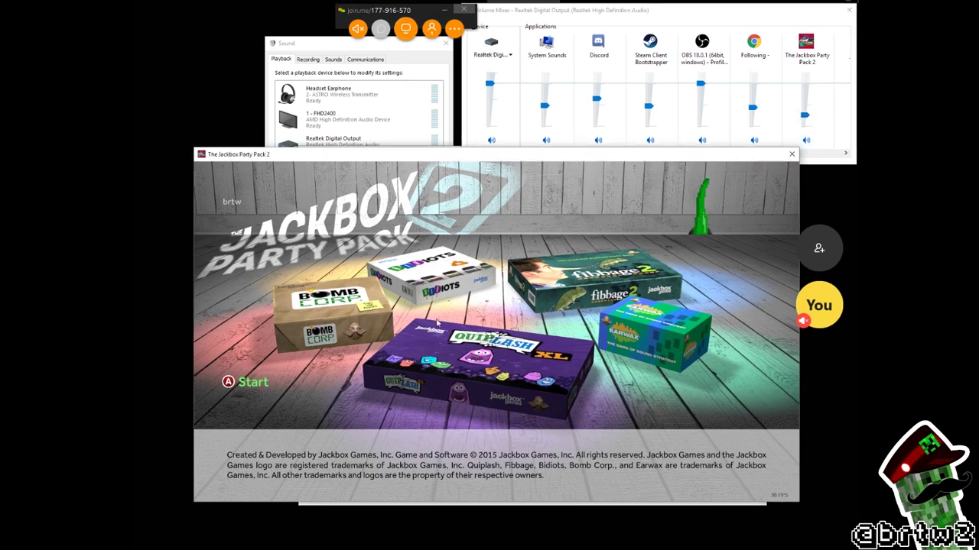
pyautogui.click(242, 386)
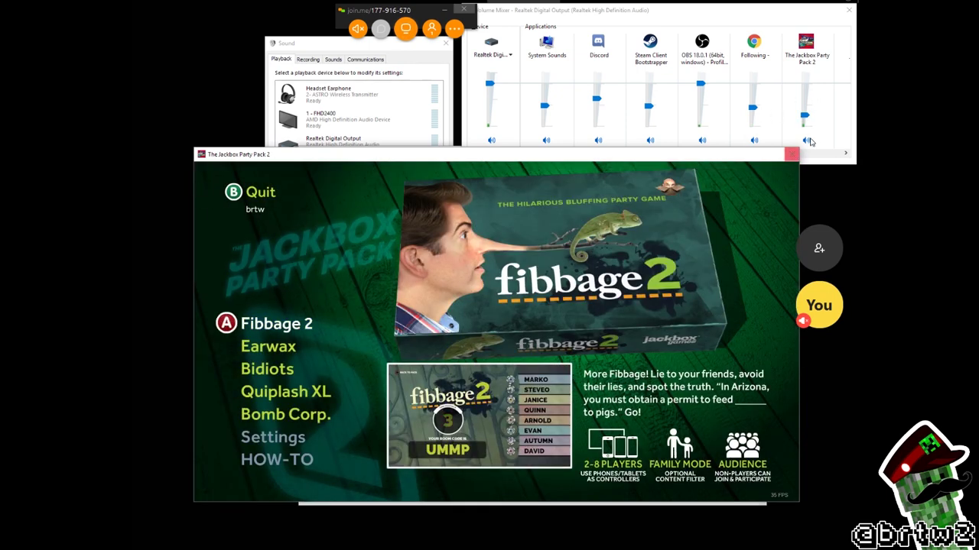
pyautogui.click(806, 141)
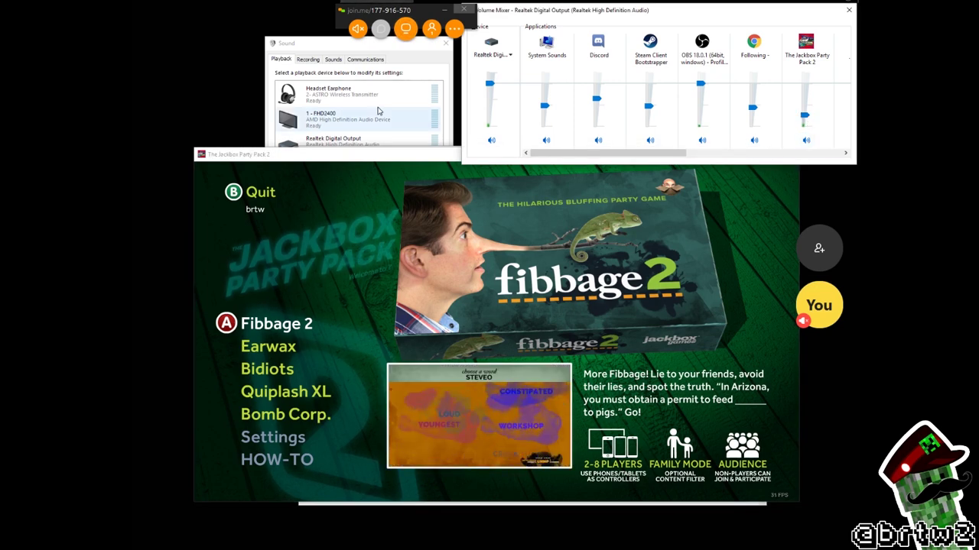
pyautogui.click(337, 136)
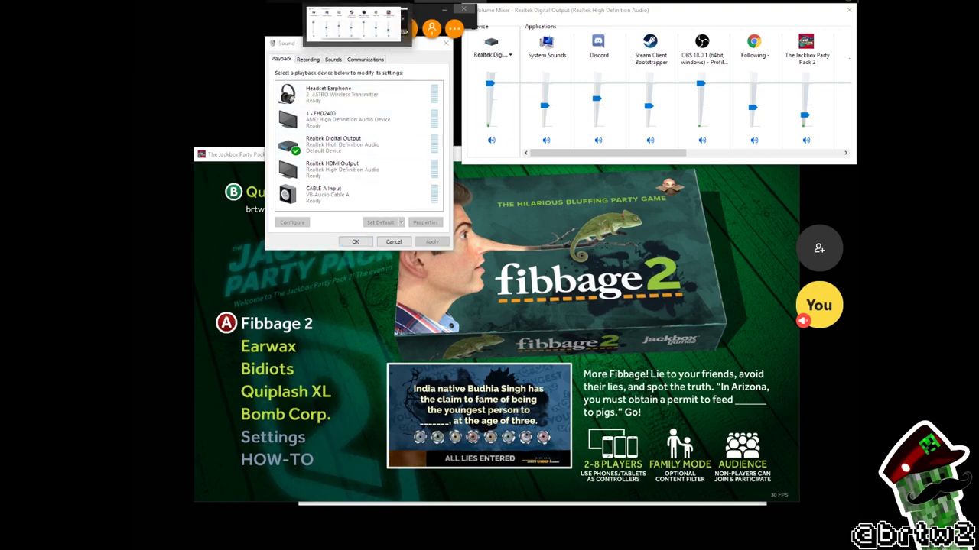
# Move the playback devices list further left and review the VB-Audio page in Chrome
pyautogui.scroll(-2, 527, 347)
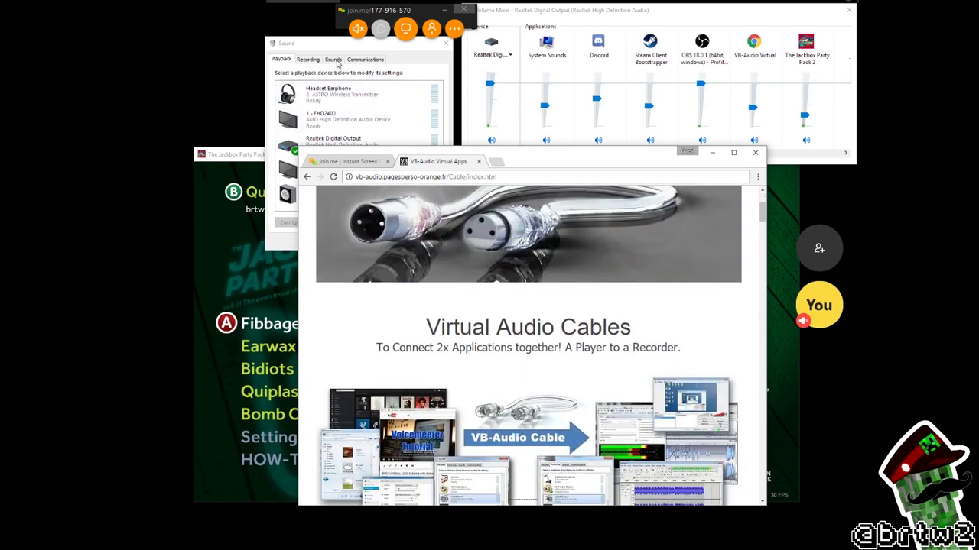
pyautogui.moveTo(347, 48); pyautogui.dragTo(284, 57)
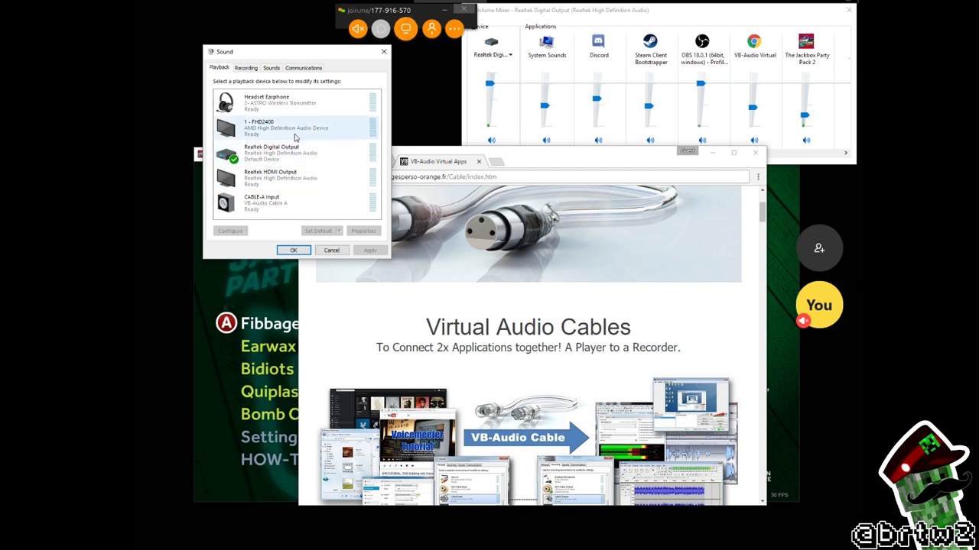
pyautogui.click(562, 169)
pyautogui.scroll(2, 590, 325)
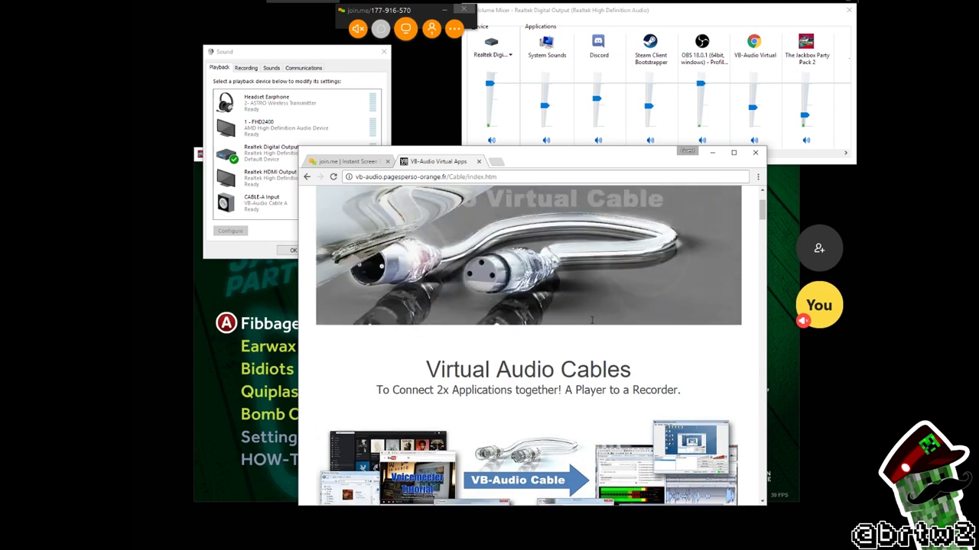
pyautogui.scroll(-3, 478, 304)
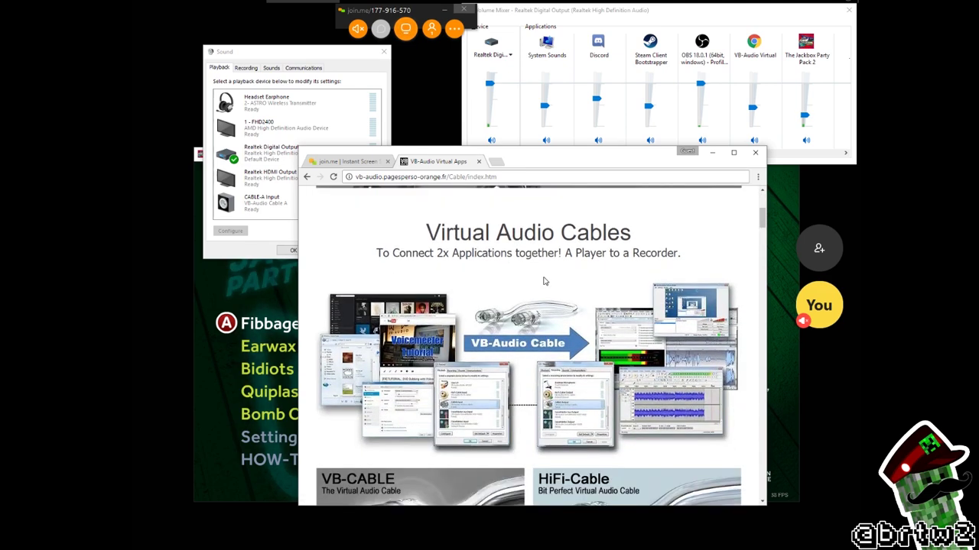
pyautogui.scroll(3, 544, 282)
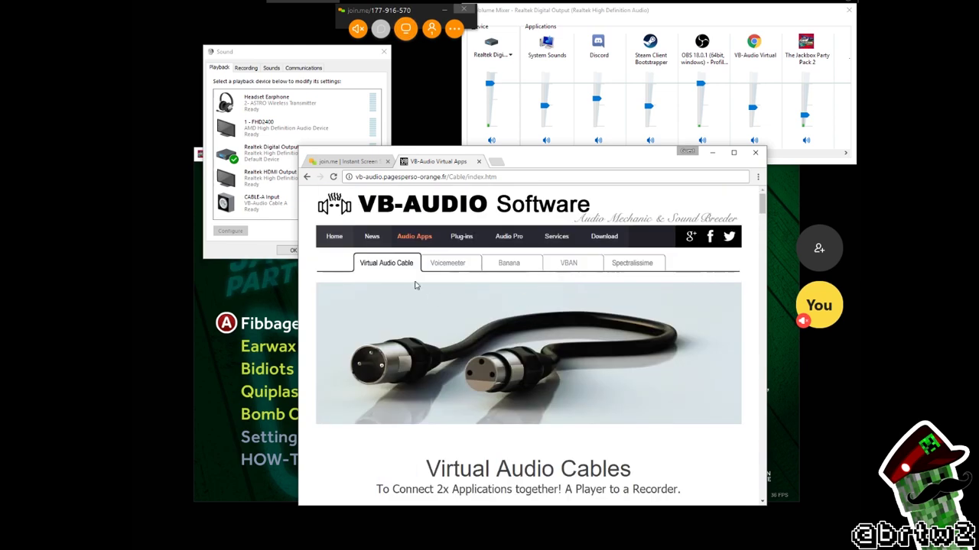
# Minimize Chrome, make CABLE-A Input the default playback device, and set Jackbox's volume to 61
pyautogui.click(714, 153)
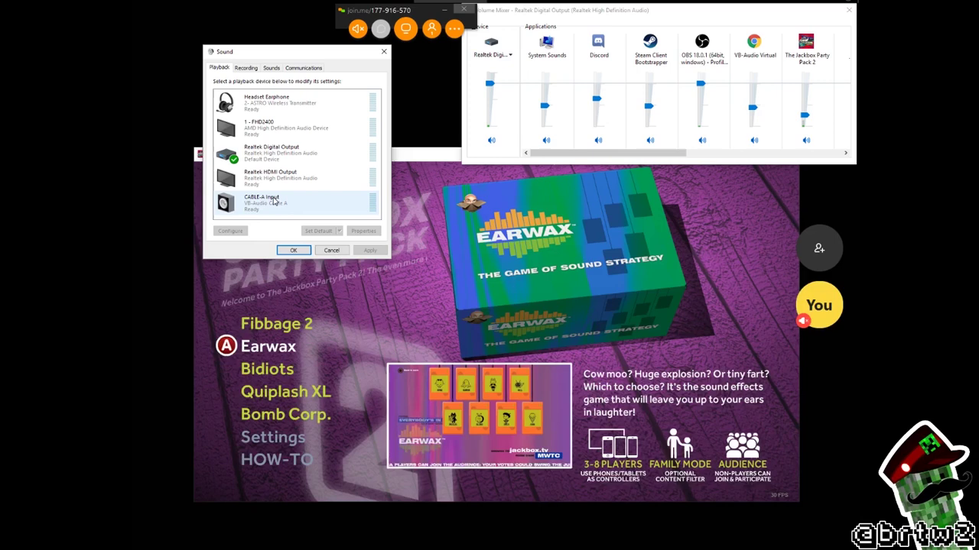
pyautogui.click(806, 124)
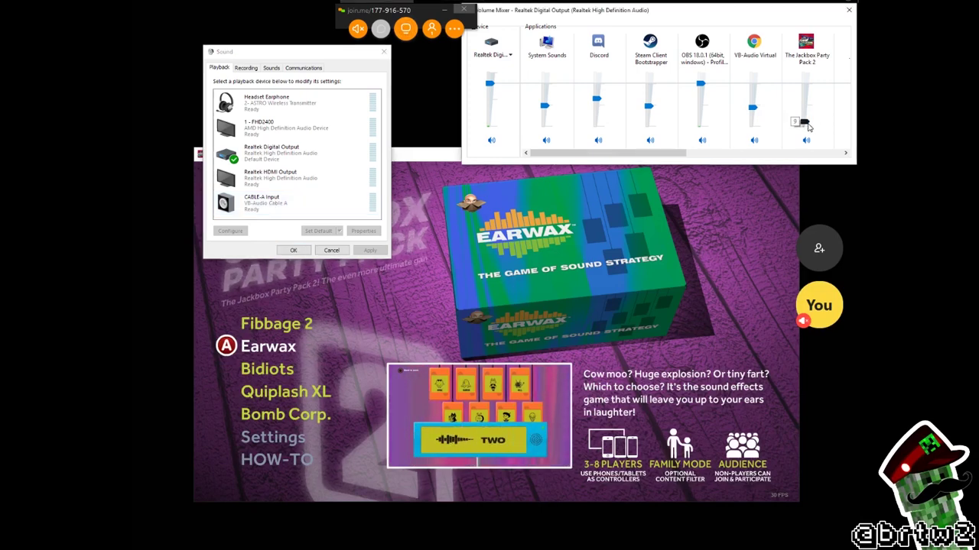
pyautogui.click(260, 201)
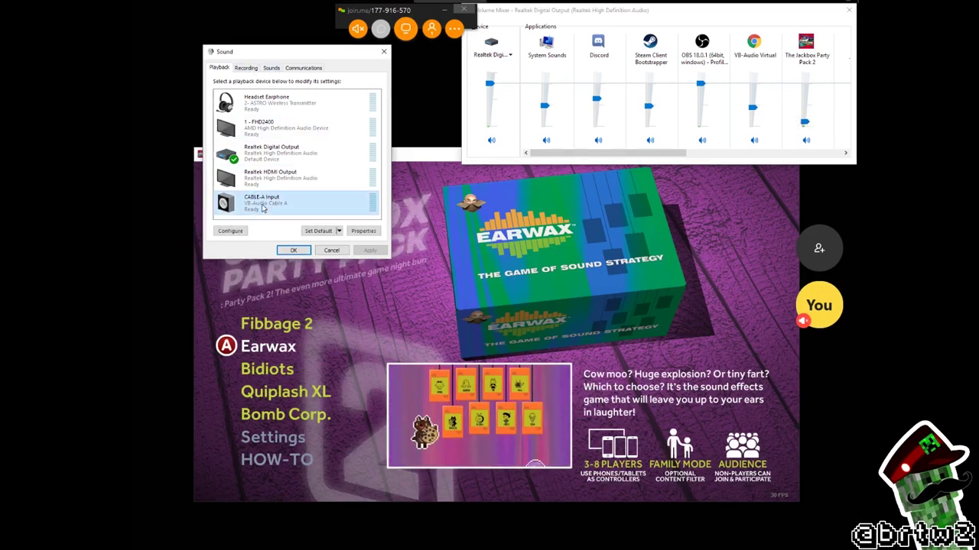
pyautogui.click(255, 69)
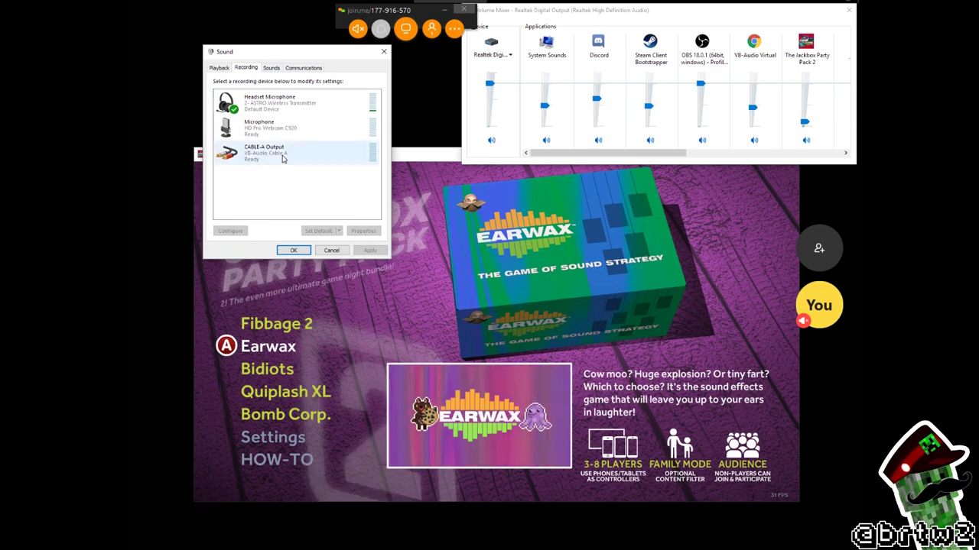
pyautogui.click(219, 67)
pyautogui.click(318, 230)
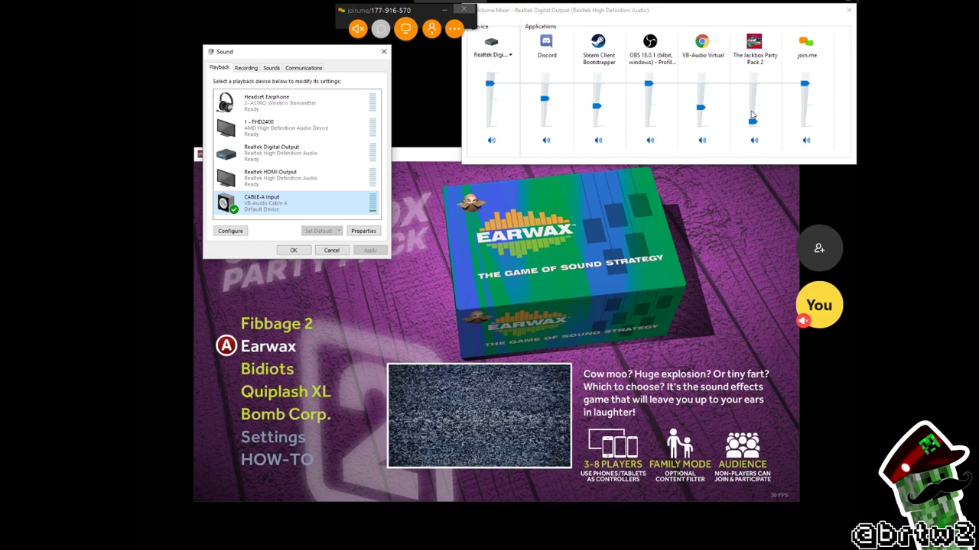
pyautogui.moveTo(753, 125); pyautogui.dragTo(755, 98)
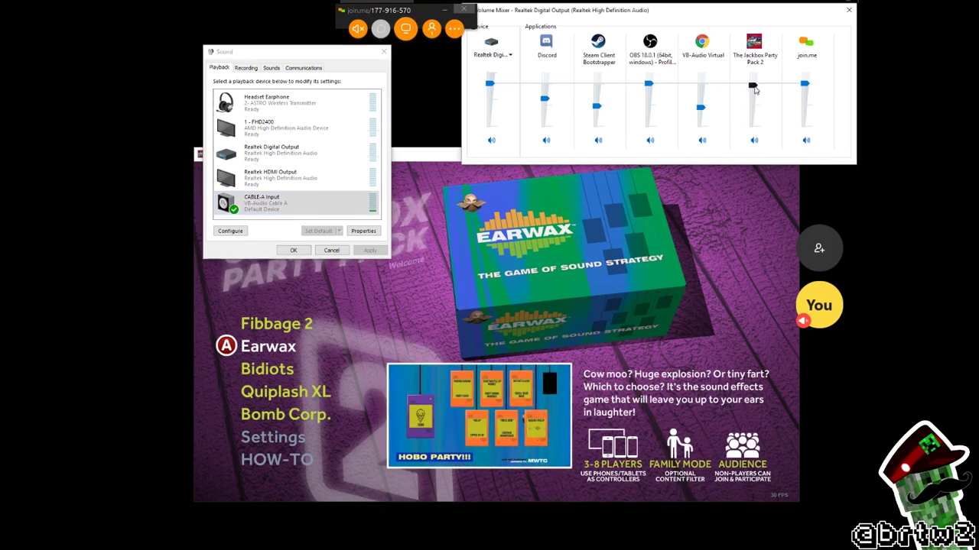
# Show the apps playing through CABLE-A Input in Volume Mixer, then list the recording devices
pyautogui.click(498, 55)
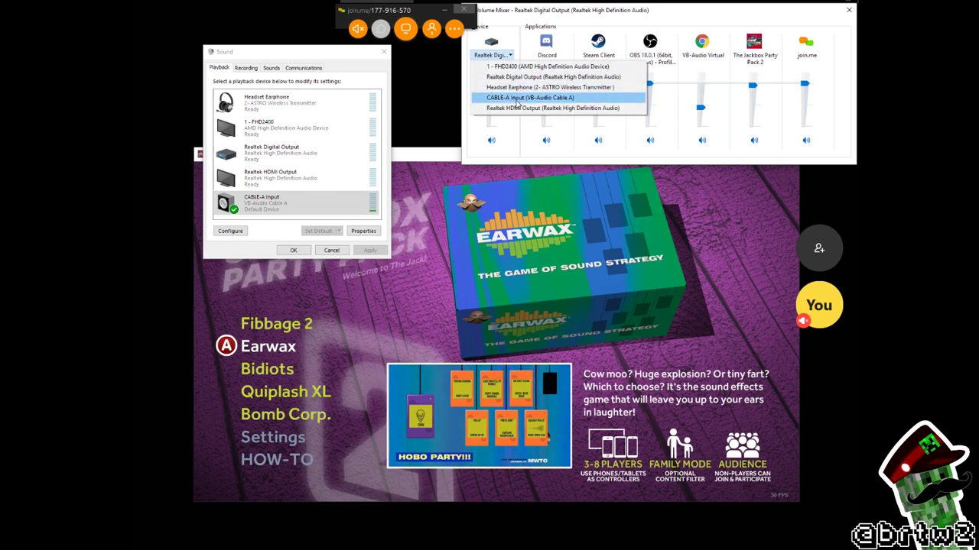
pyautogui.click(522, 97)
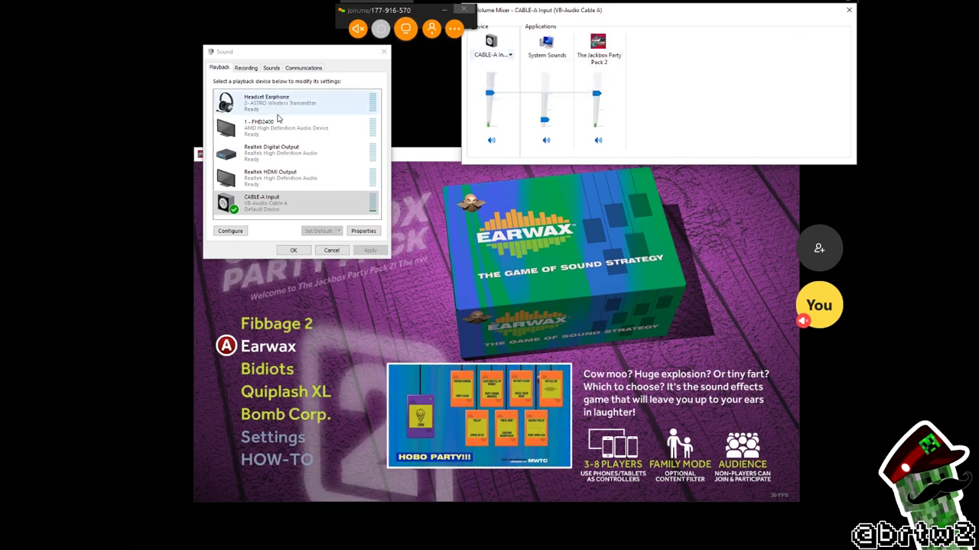
pyautogui.click(245, 68)
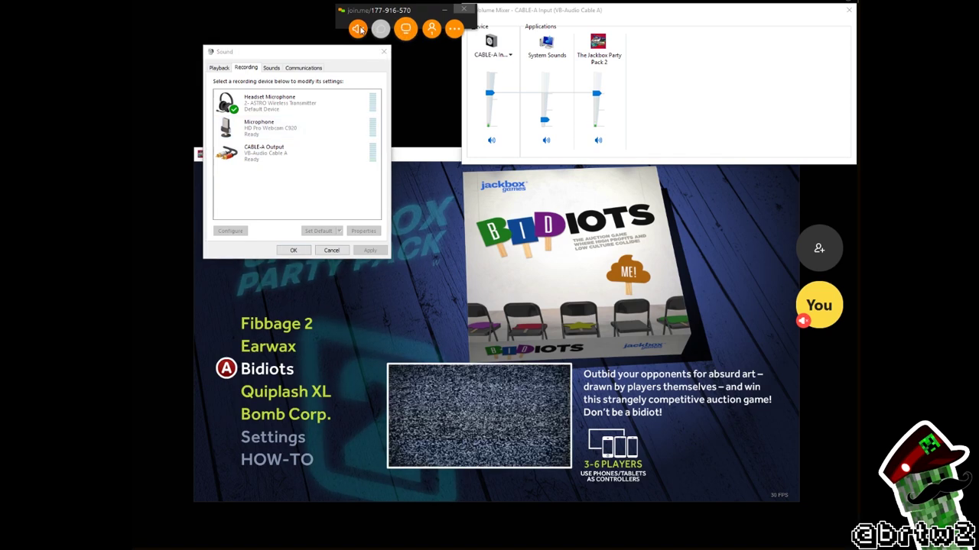
# In join.me's audio settings, choose CABLE-A Output (VB-Audio Cable A) as the microphone
pyautogui.click(364, 32)
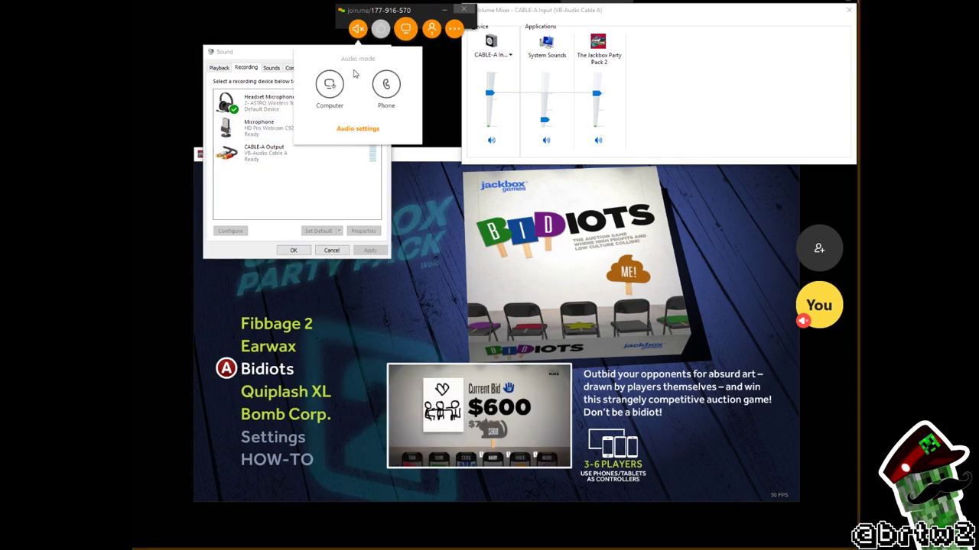
pyautogui.click(358, 129)
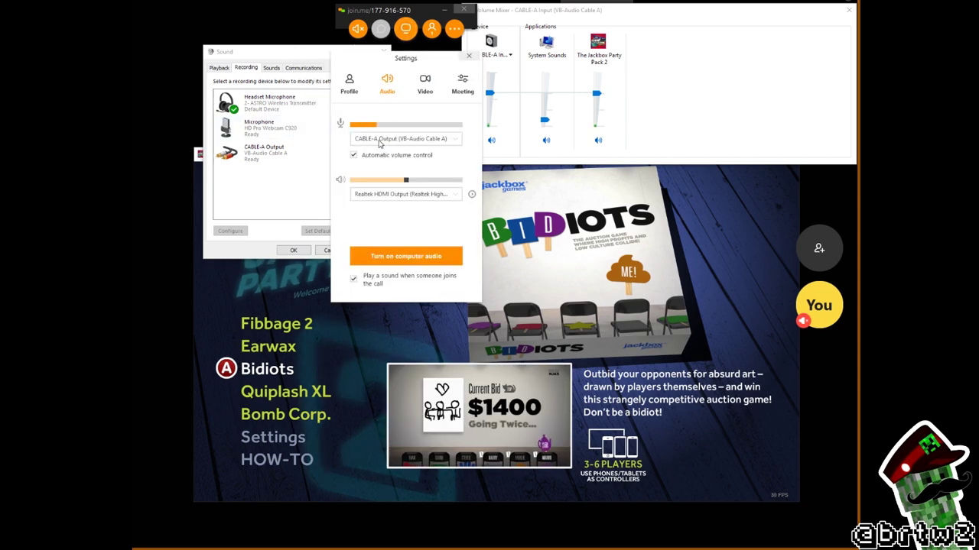
pyautogui.click(404, 140)
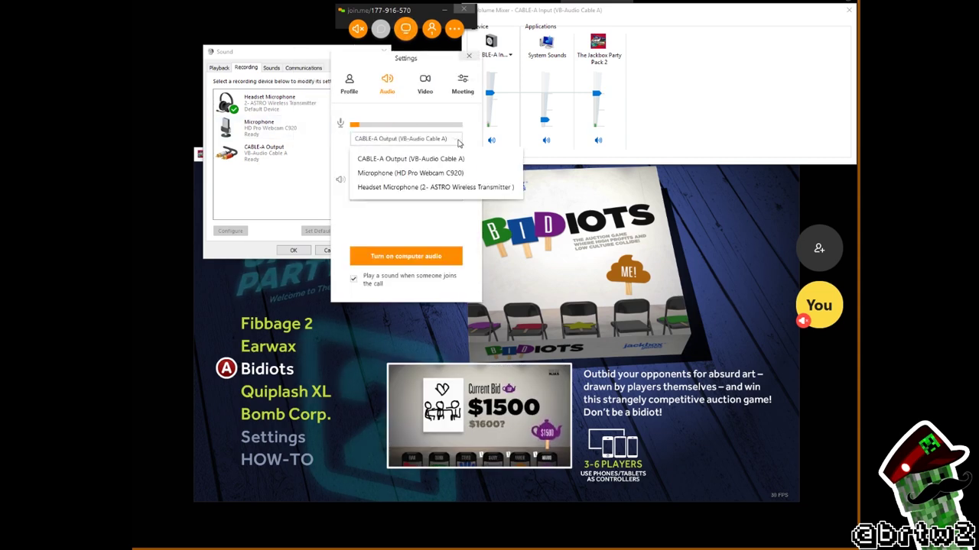
pyautogui.click(421, 187)
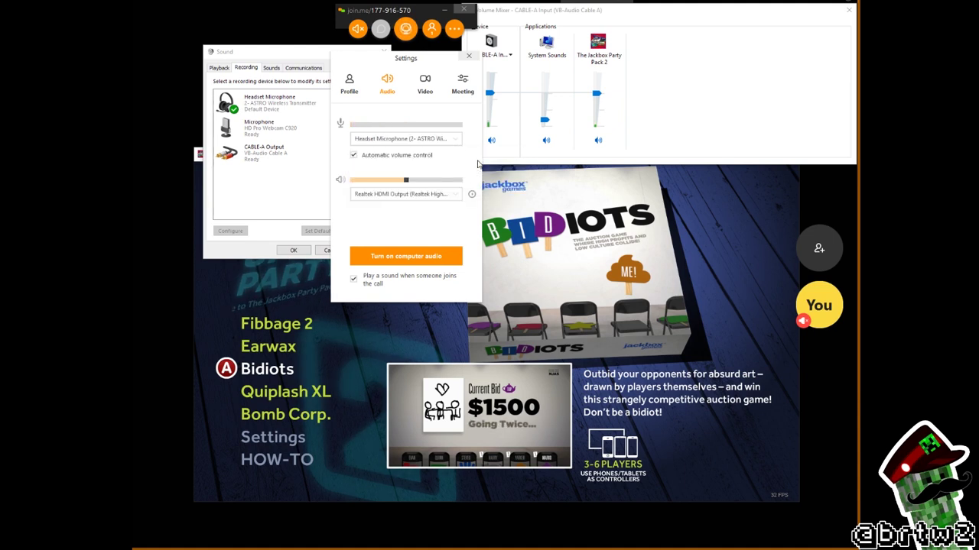
pyautogui.click(420, 138)
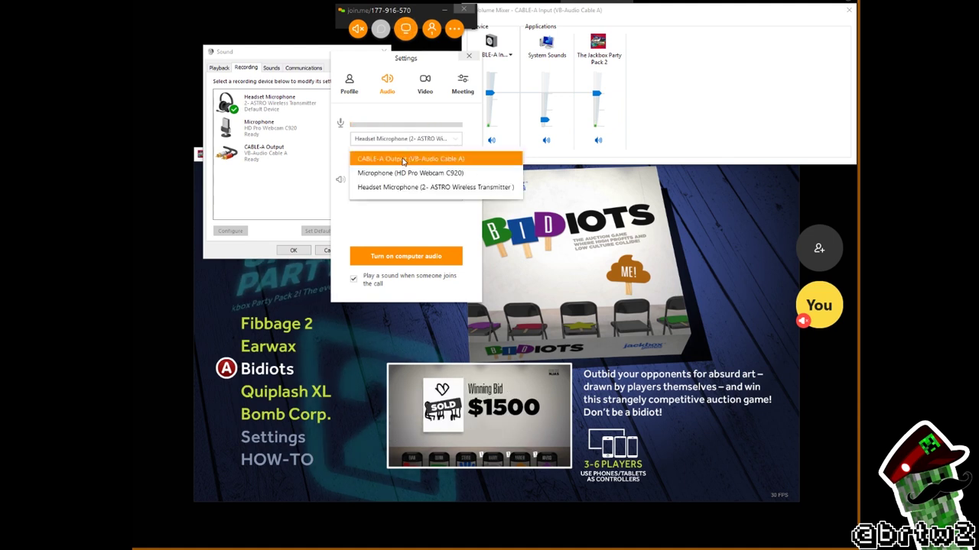
pyautogui.click(425, 158)
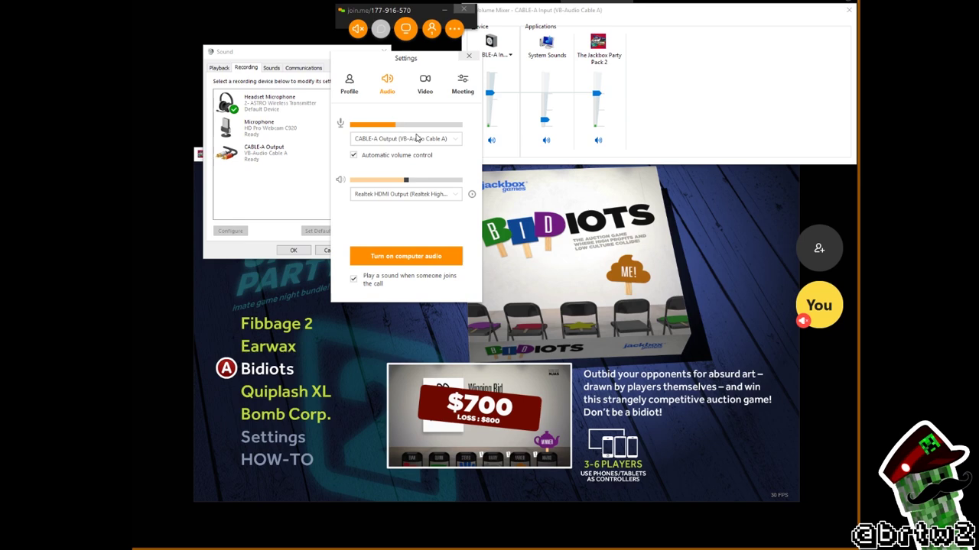
# Compare Windows playback and recording devices, keeping CABLE-A Output as join.me's microphone
pyautogui.click(220, 67)
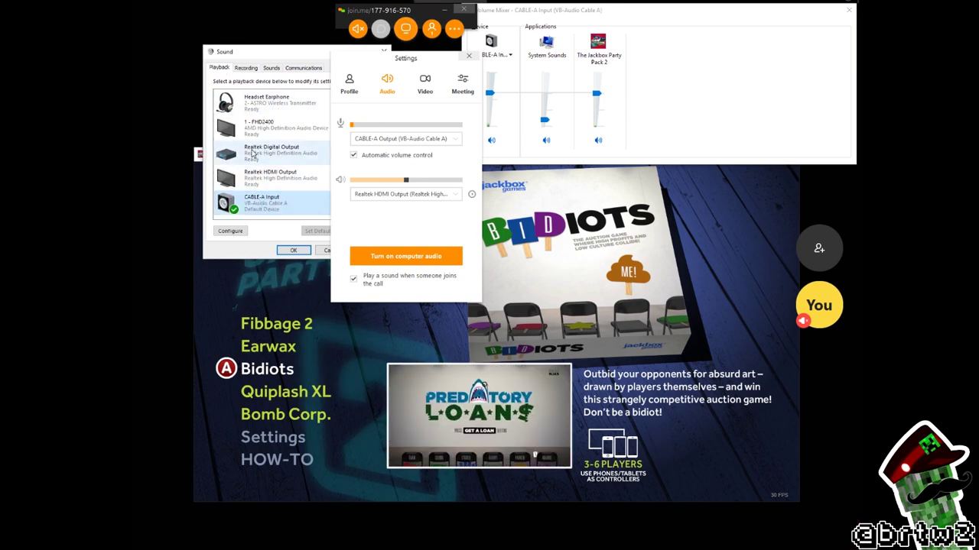
pyautogui.click(246, 67)
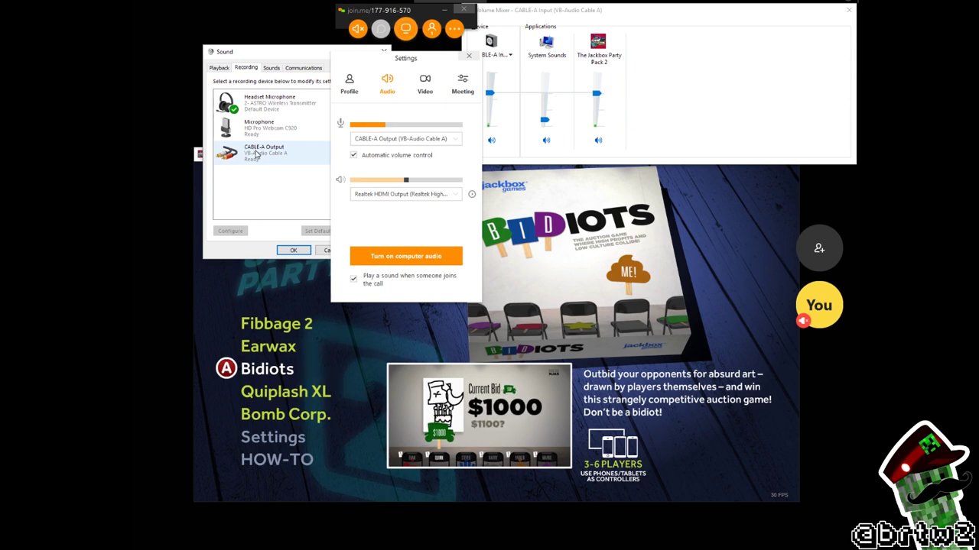
pyautogui.click(429, 141)
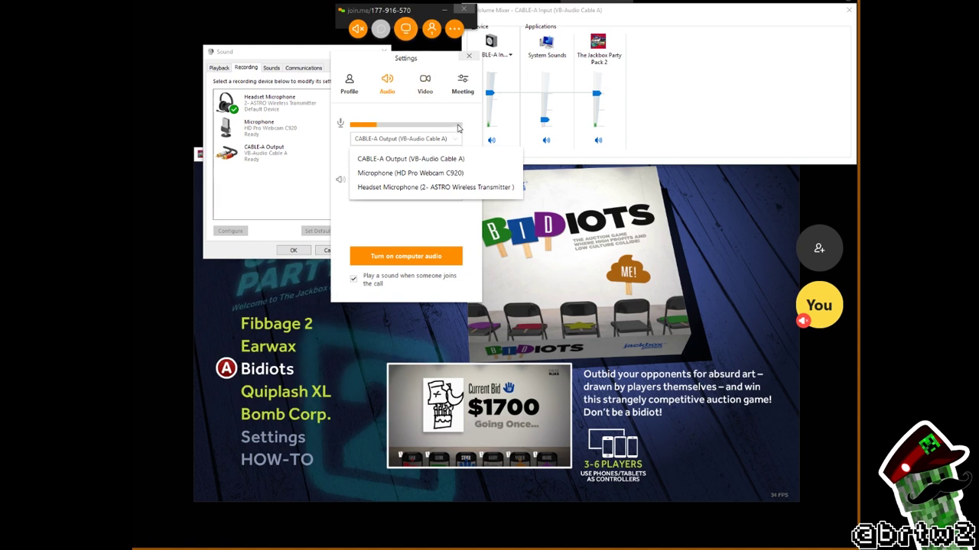
pyautogui.click(457, 139)
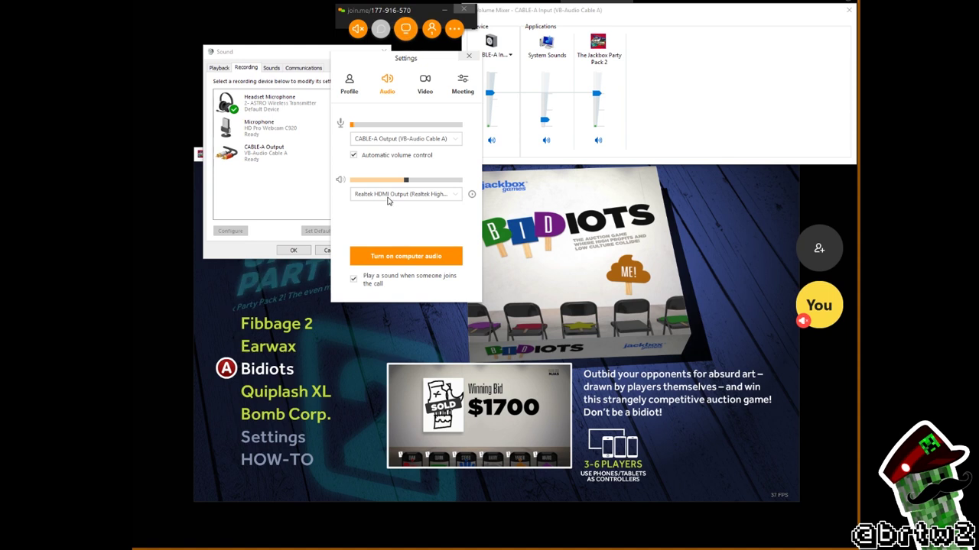
pyautogui.click(422, 197)
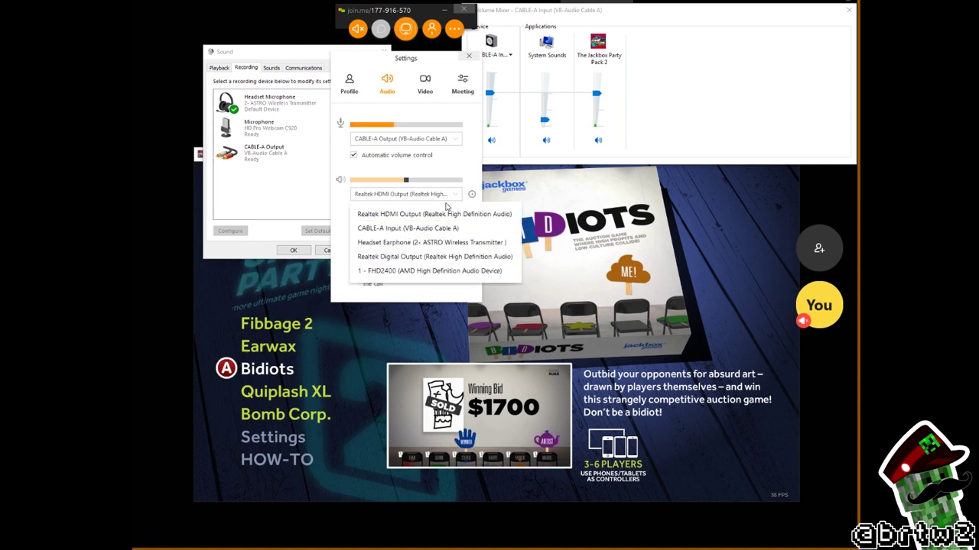
# Try CABLE-A Input as join.me's speaker, then switch it back to Realtek HDMI Output
pyautogui.click(403, 229)
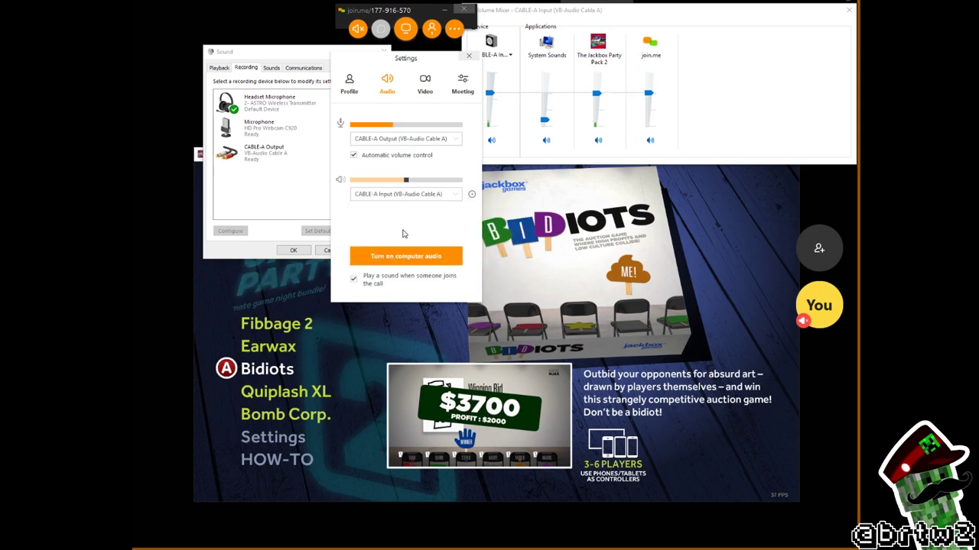
pyautogui.click(454, 196)
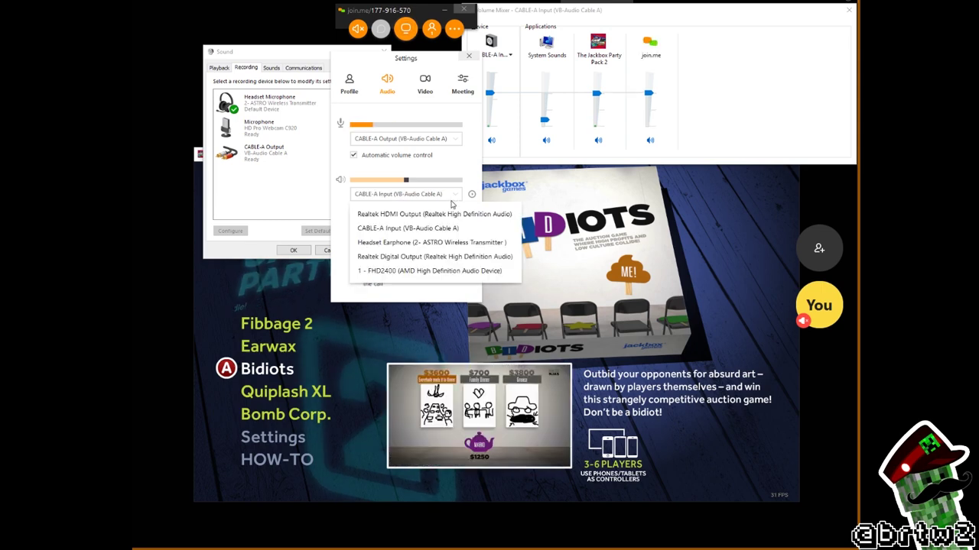
pyautogui.click(428, 214)
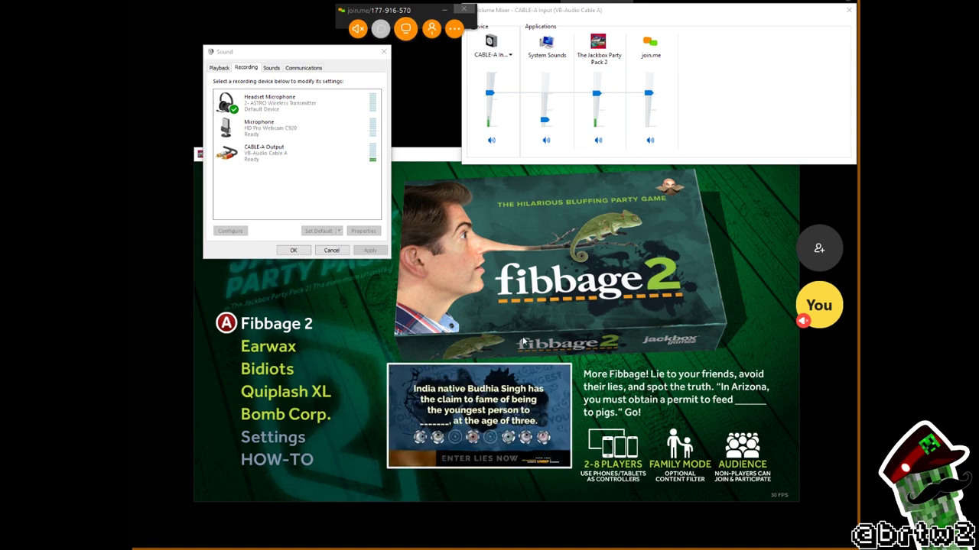
# Move the Jackbox menu to Earwax, show playback devices, and bring Chrome's VB-Audio page forward
pyautogui.click(454, 180)
pyautogui.press('Down')
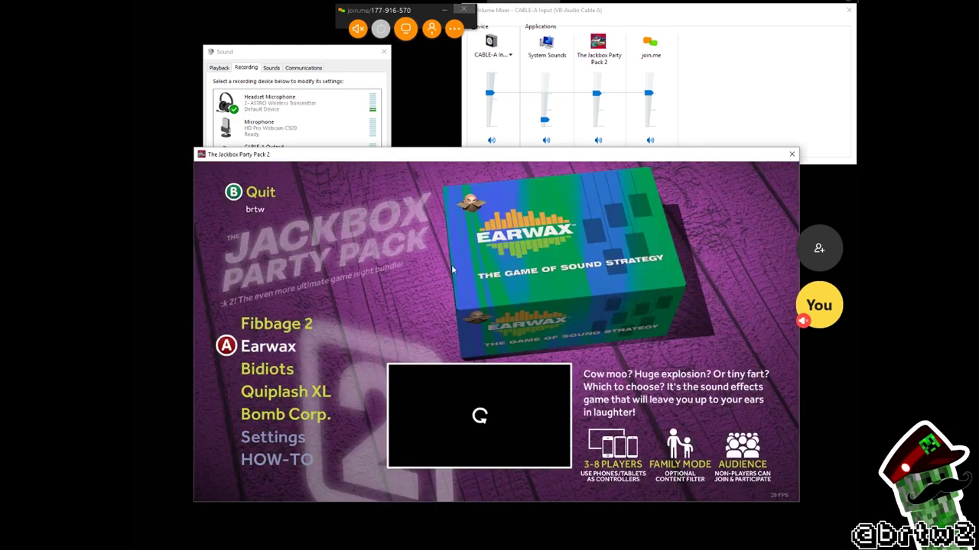
pyautogui.click(219, 67)
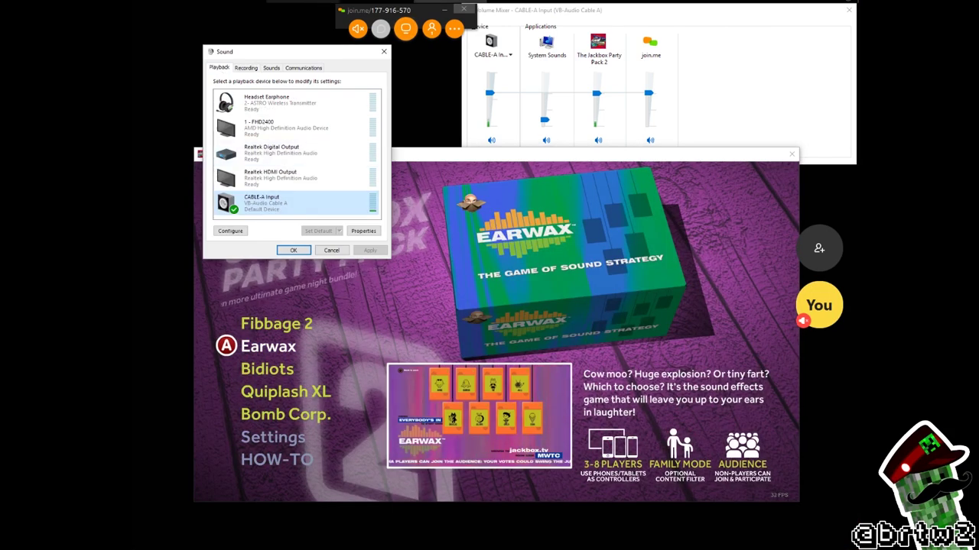
pyautogui.hotkey('alt', 'Tab')
pyautogui.click(359, 162)
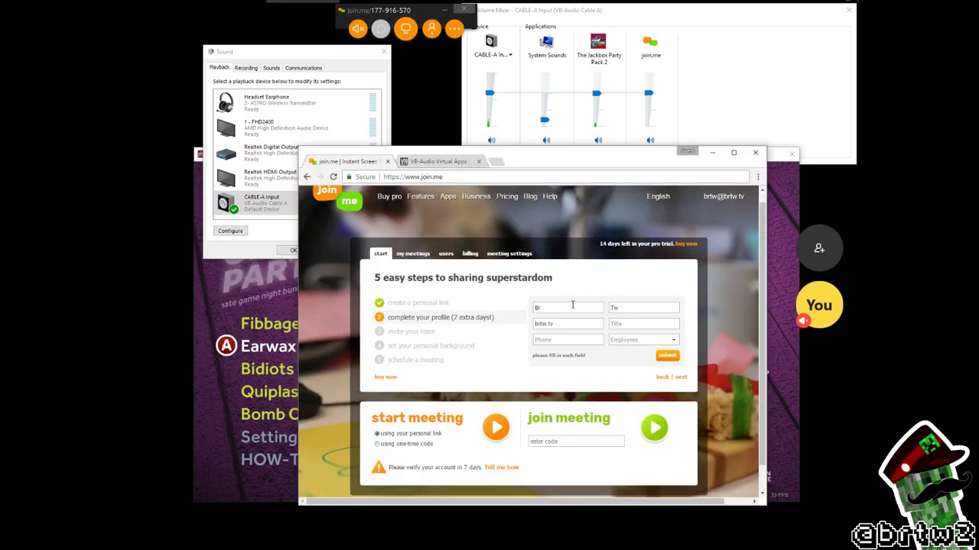
pyautogui.click(439, 163)
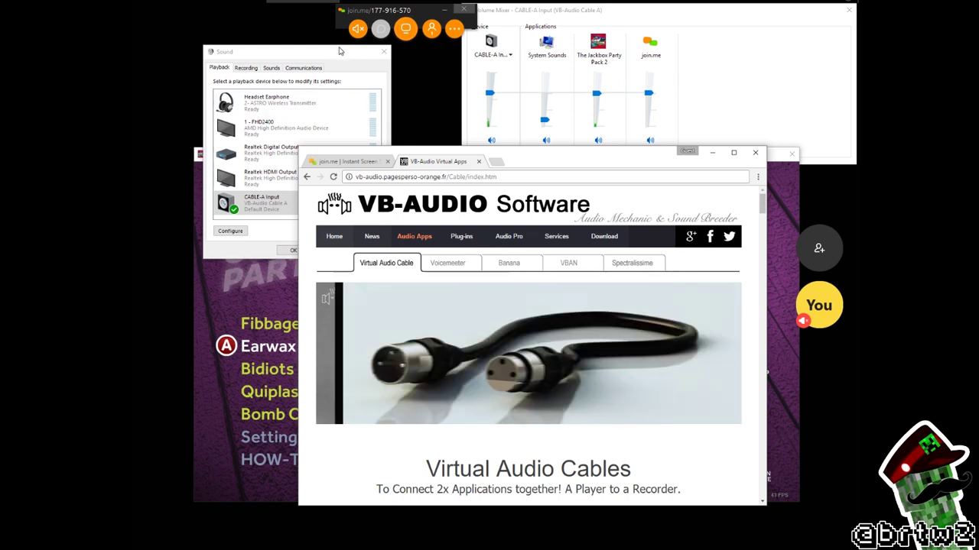
# Select CABLE-A Output among Windows recording devices and reopen join.me's audio settings
pyautogui.click(257, 216)
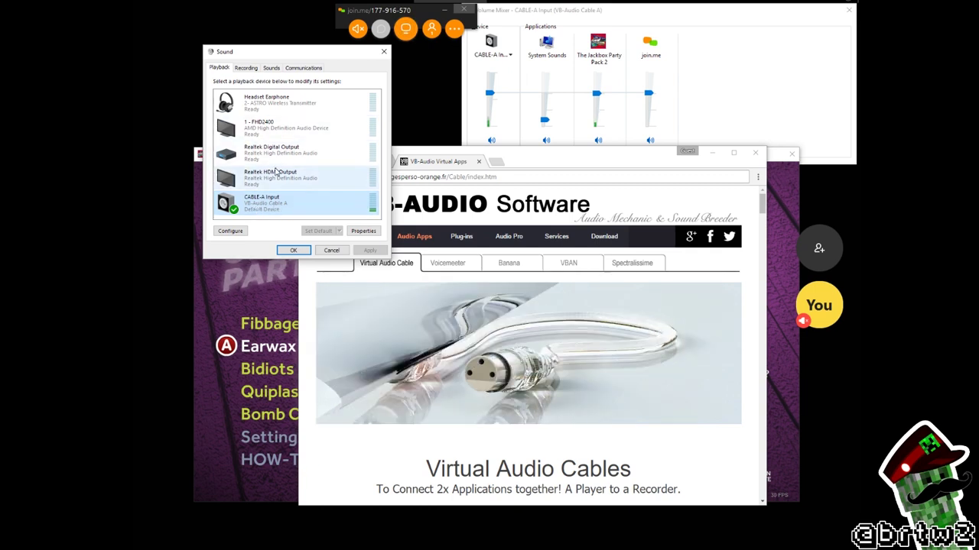
pyautogui.click(245, 67)
pyautogui.click(283, 156)
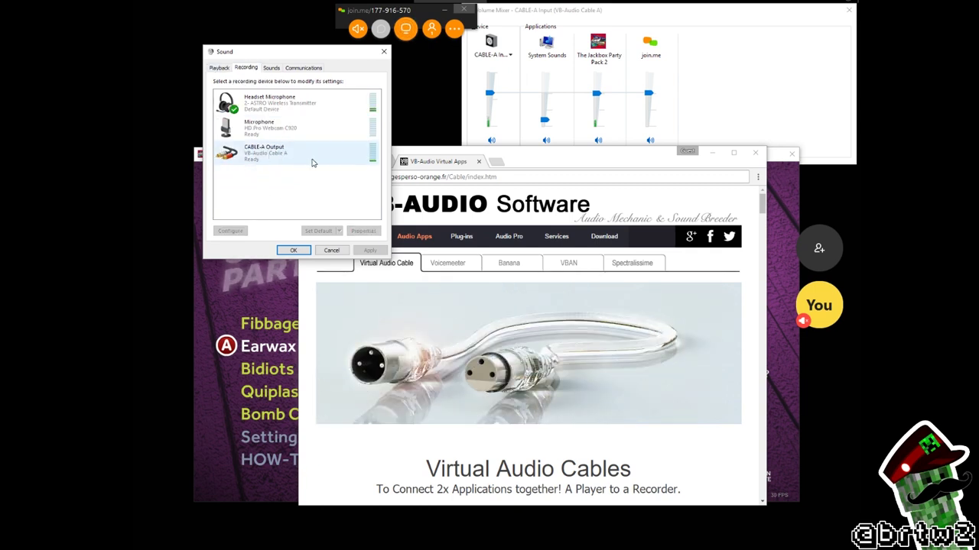
pyautogui.click(454, 29)
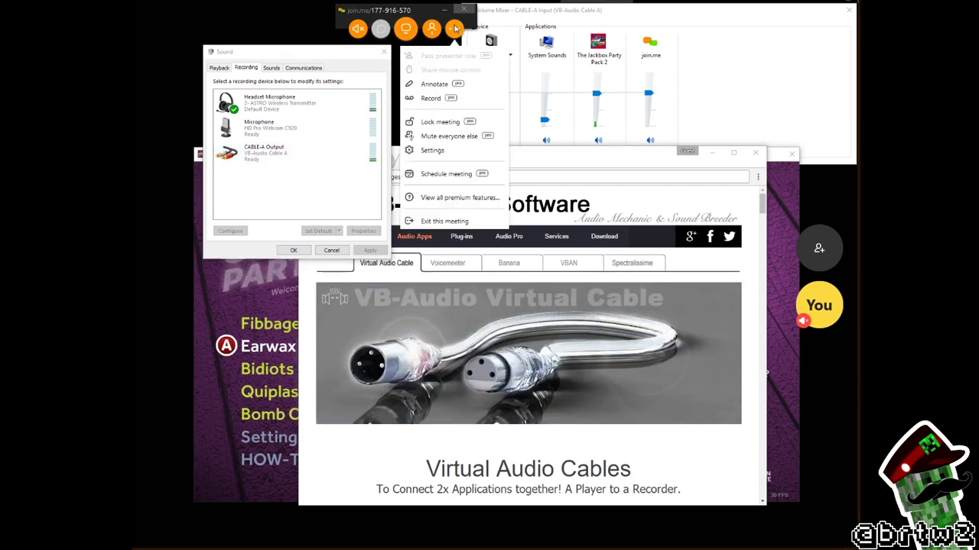
pyautogui.click(430, 150)
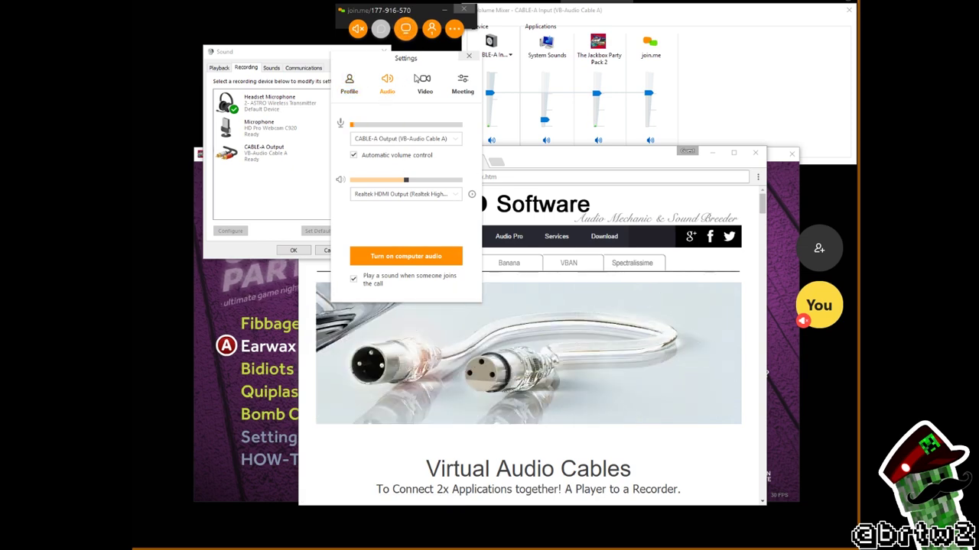
# Bring Jackbox forward with Settings selected and close join.me's audio settings
pyautogui.click(214, 327)
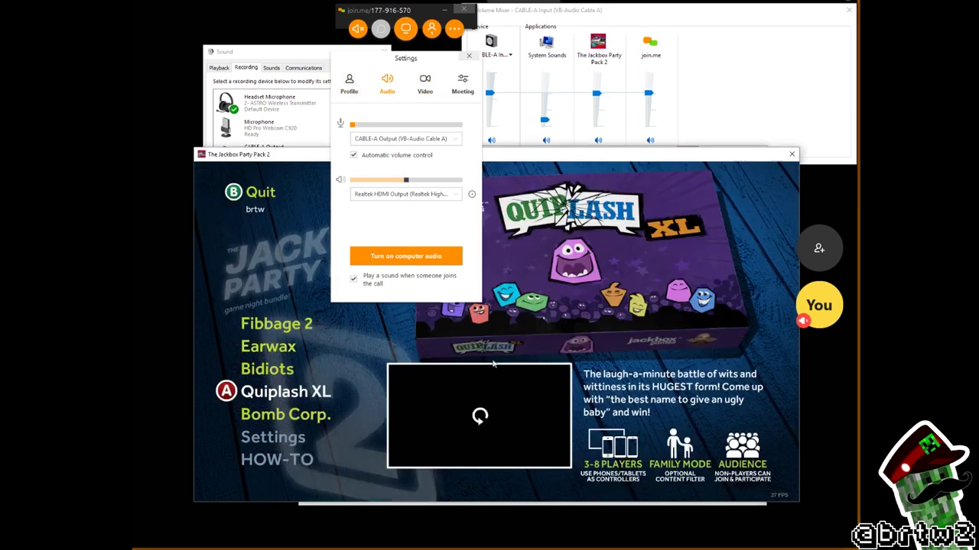
pyautogui.click(472, 308)
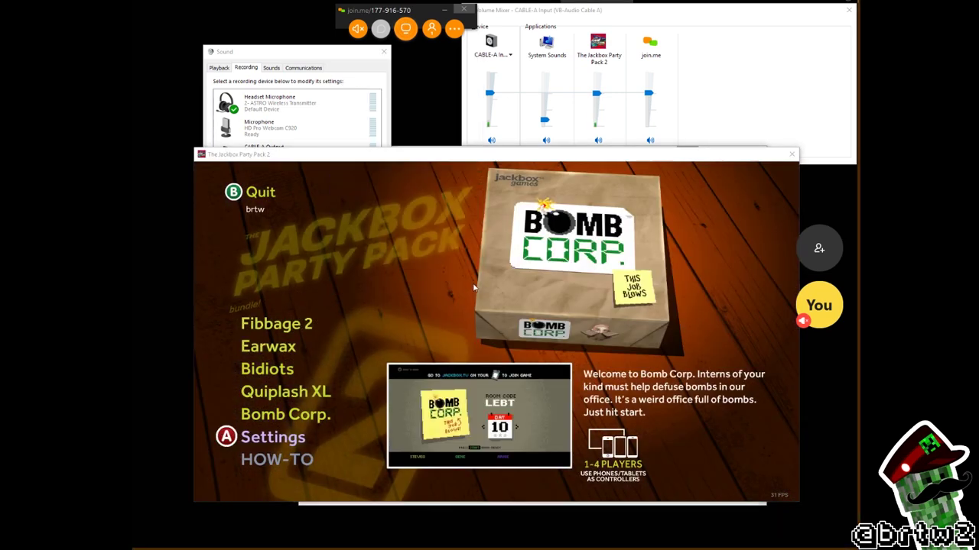